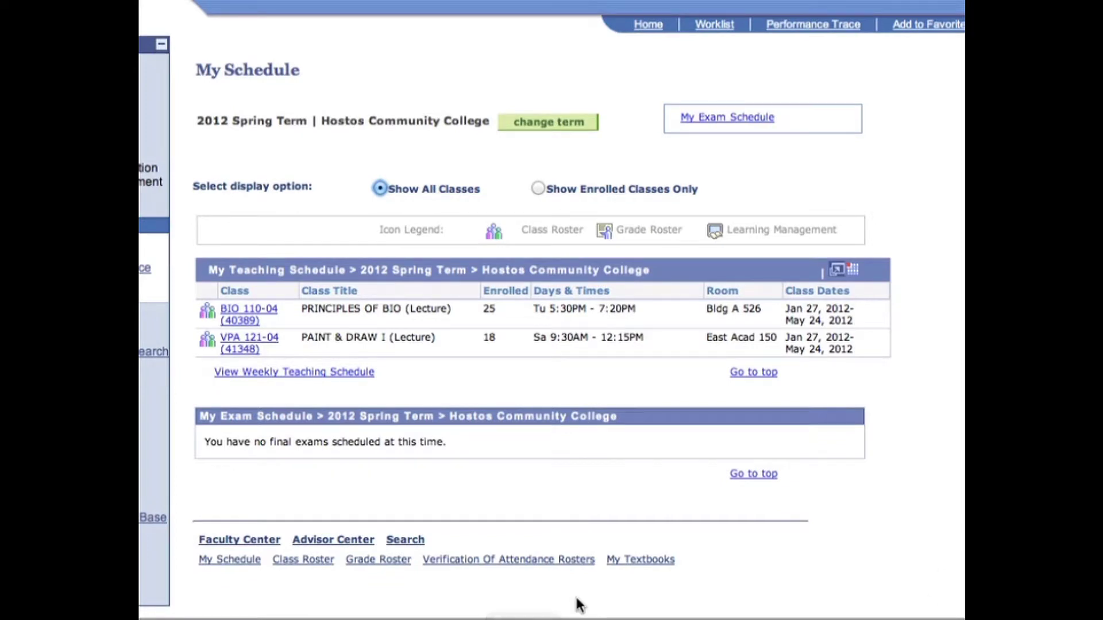
Open the BIO 110-04 class roster and review its 25 enrolled students.
click(207, 315)
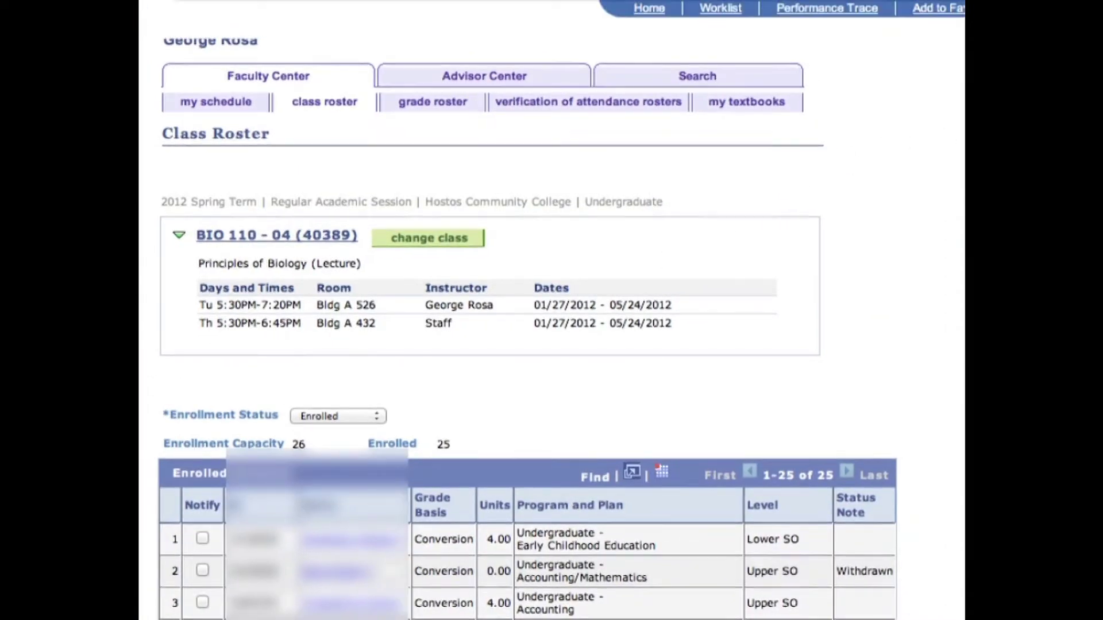
scroll(528, 344, down, 10)
scroll(528, 345, down, 5)
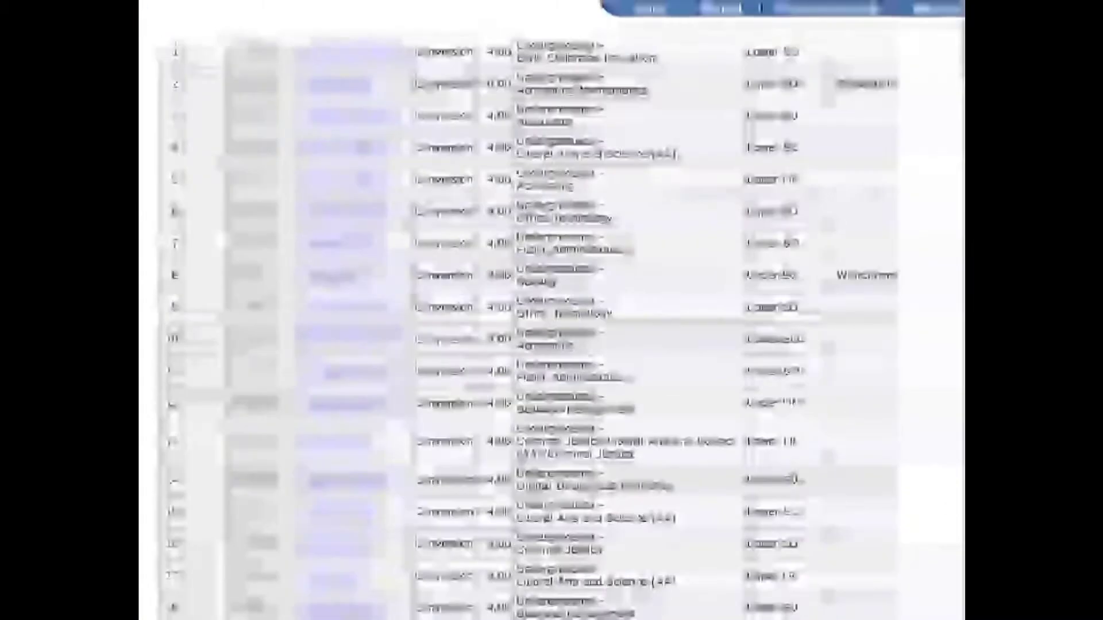
scroll(528, 345, down, 2)
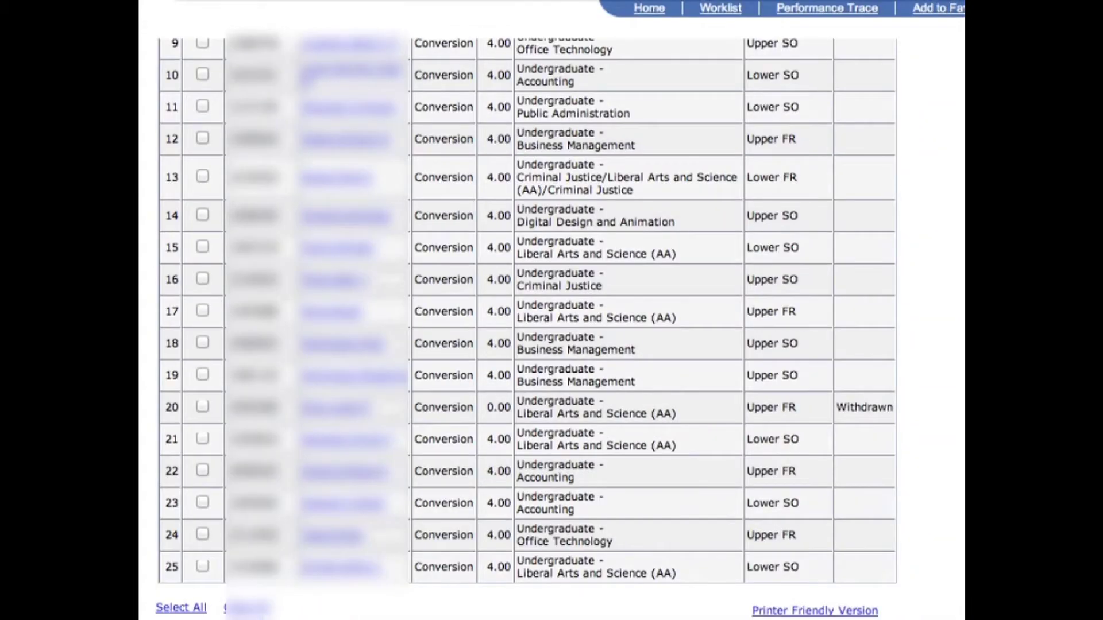
scroll(528, 345, up, 10)
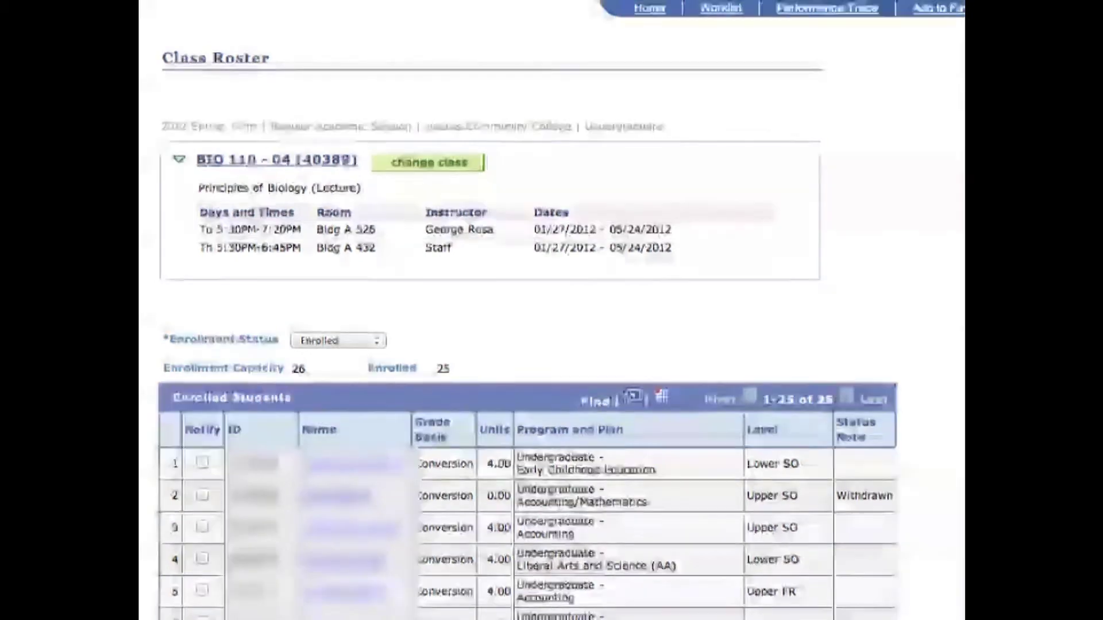
scroll(529, 344, down, 1)
scroll(528, 345, up, 1)
scroll(529, 346, down, 2)
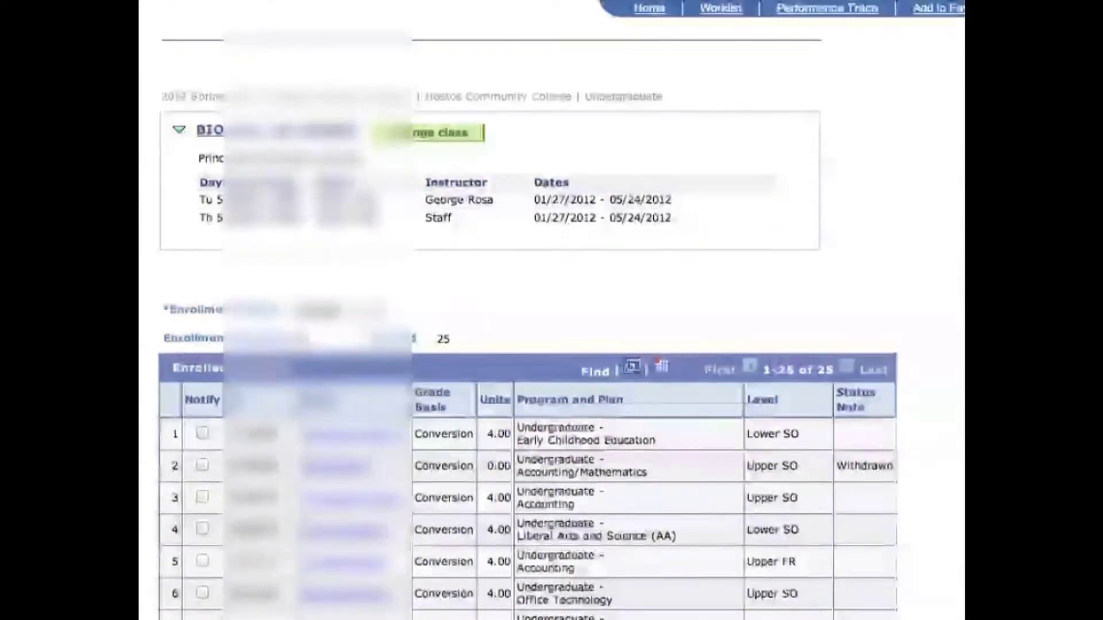
scroll(528, 344, down, 10)
scroll(528, 345, down, 2)
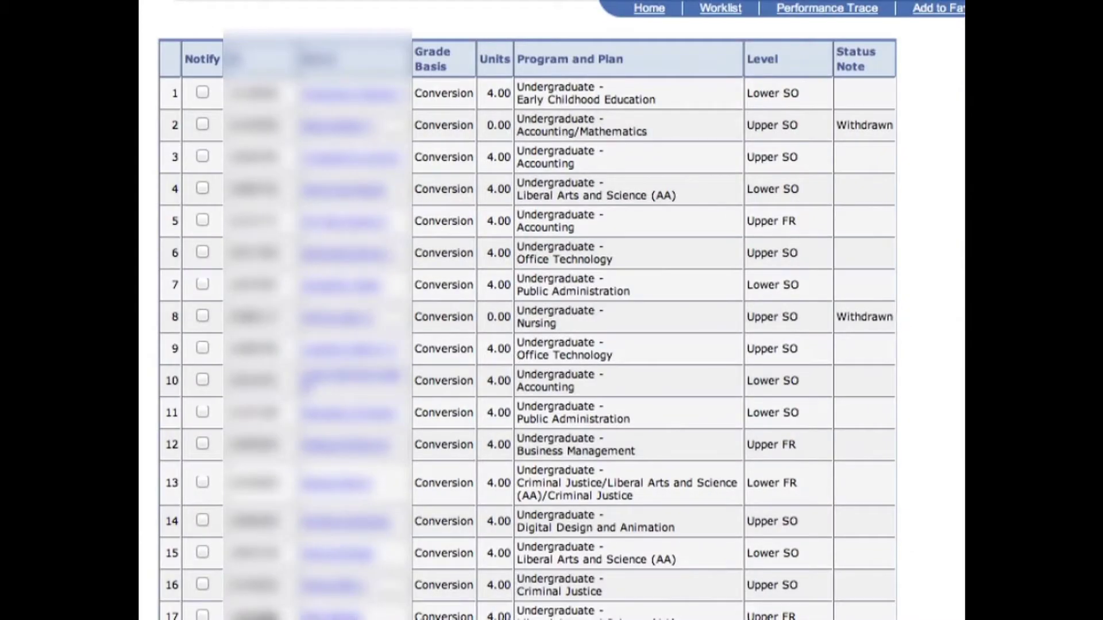
scroll(528, 328, down, 1)
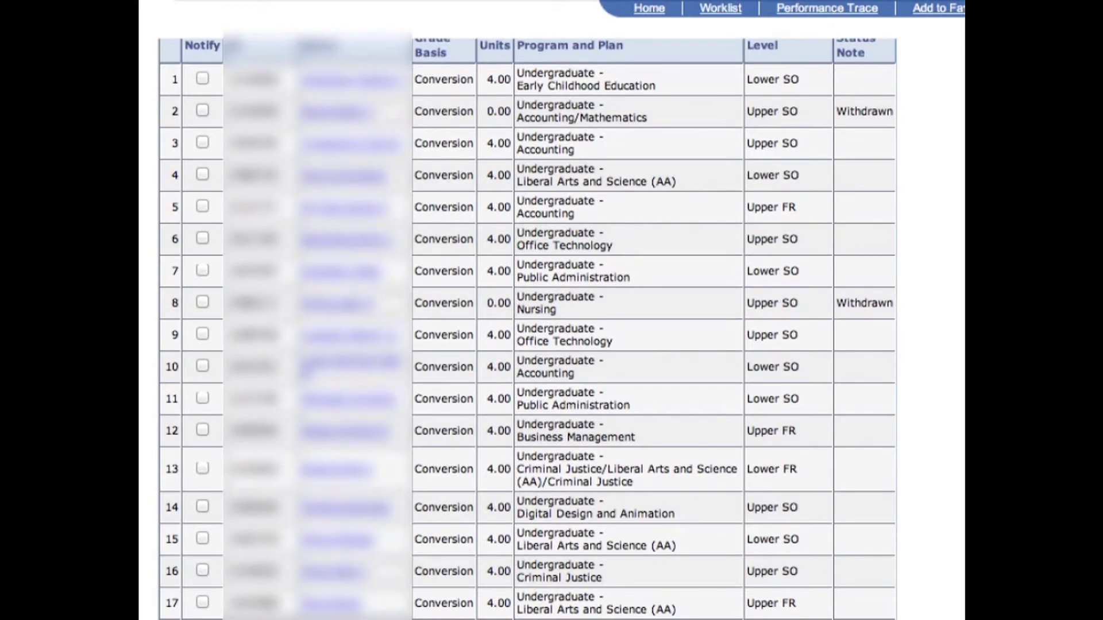
scroll(529, 327, down, 1)
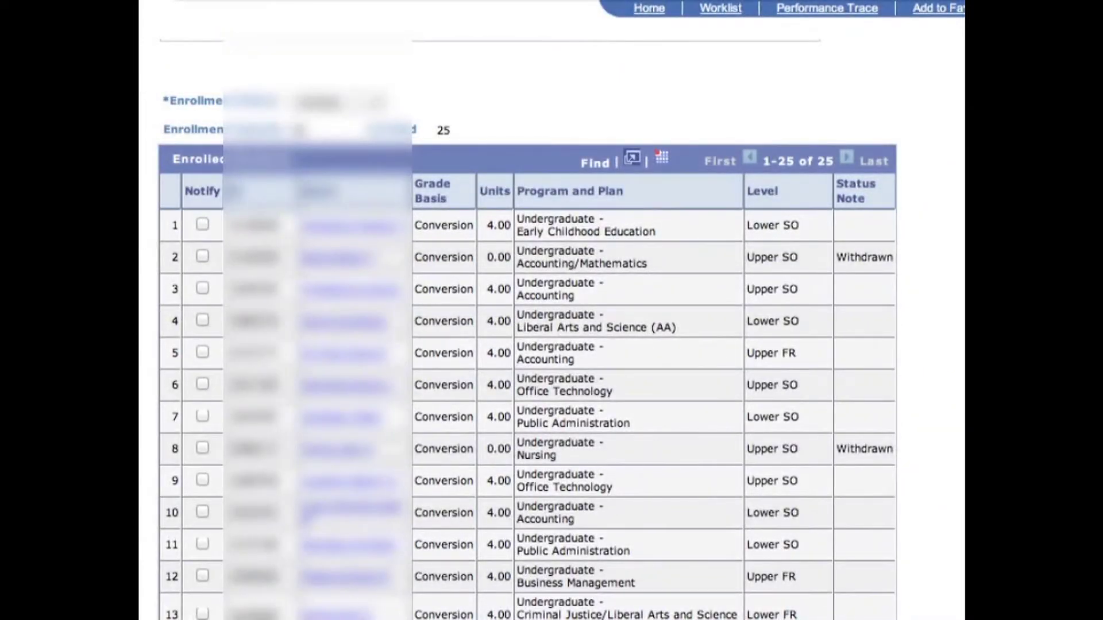
scroll(529, 327, down, 3)
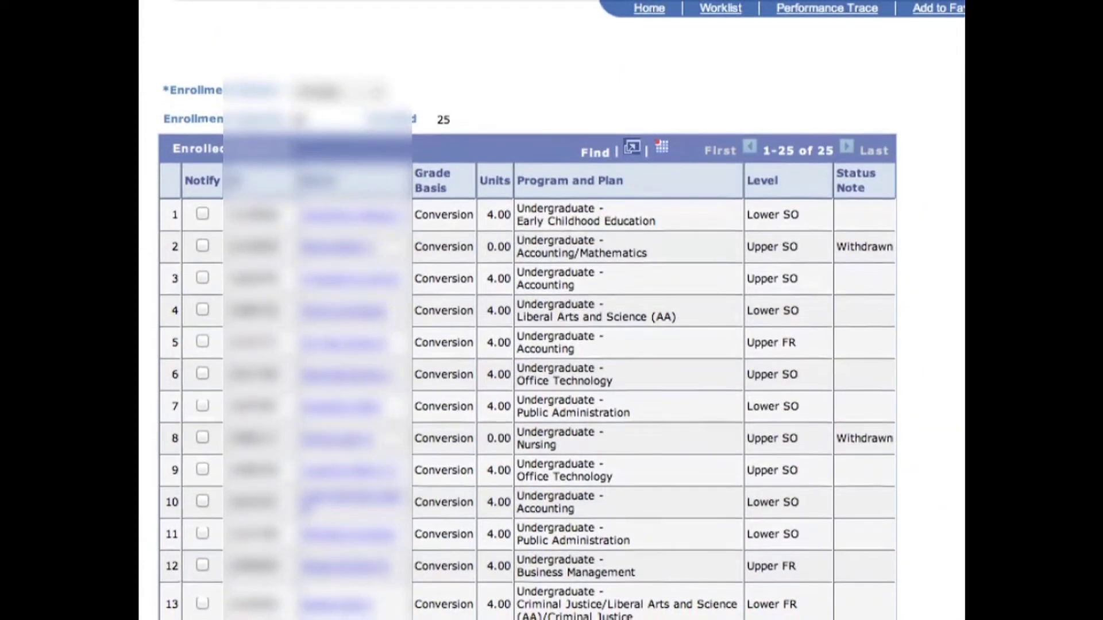
scroll(528, 327, down, 10)
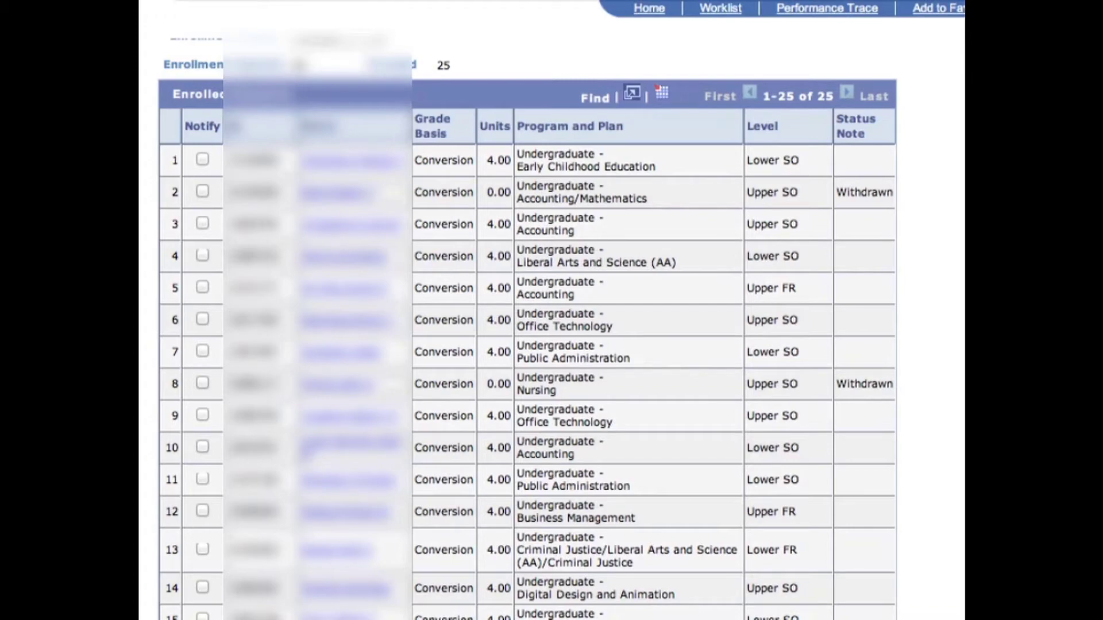
scroll(528, 328, up, 1)
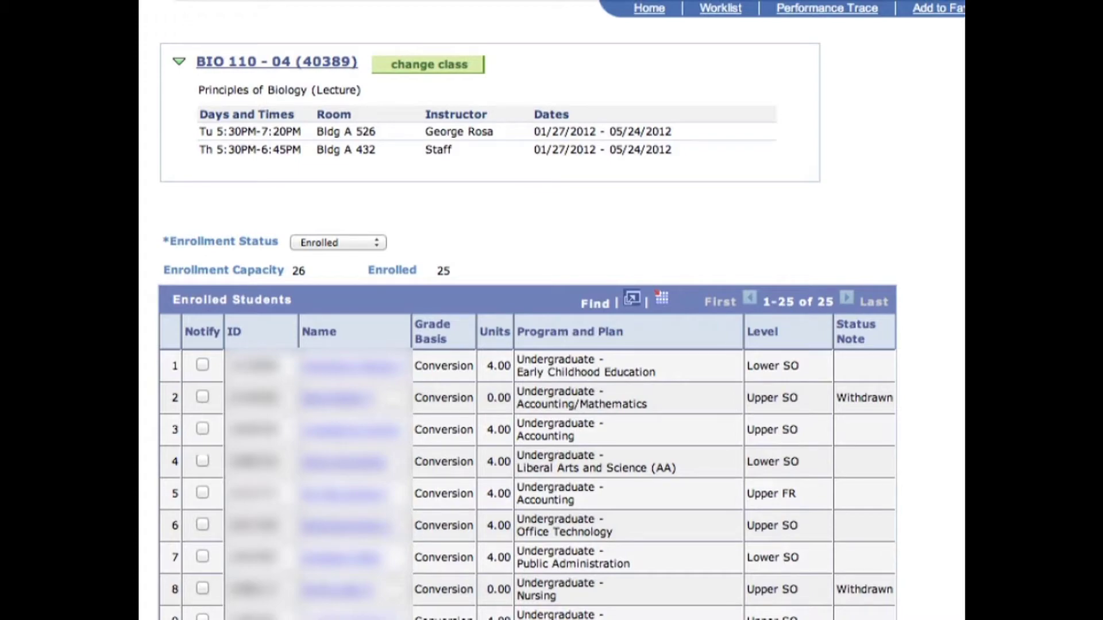
scroll(529, 321, down, 10)
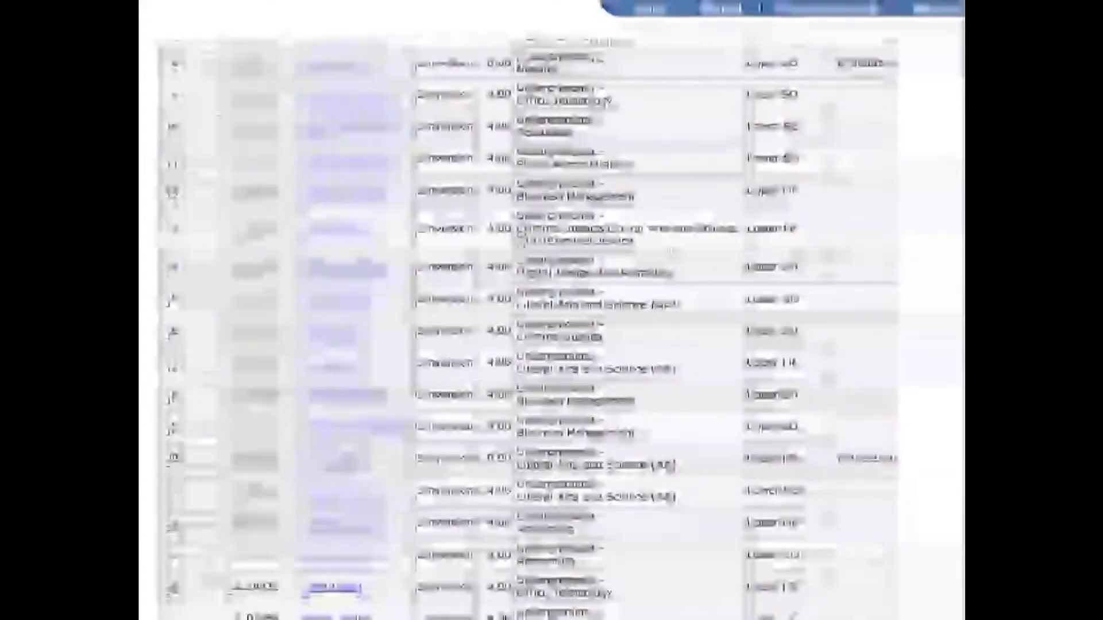
scroll(528, 322, down, 5)
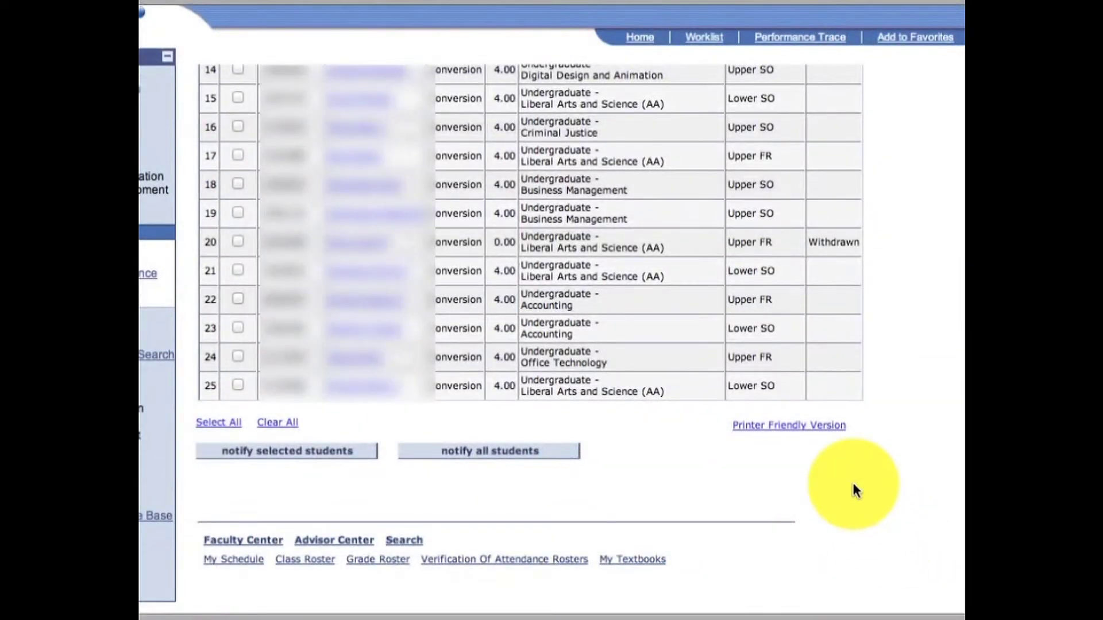
Start a notification e-mail to all enrolled students and place the cursor in Message Text.
click(511, 456)
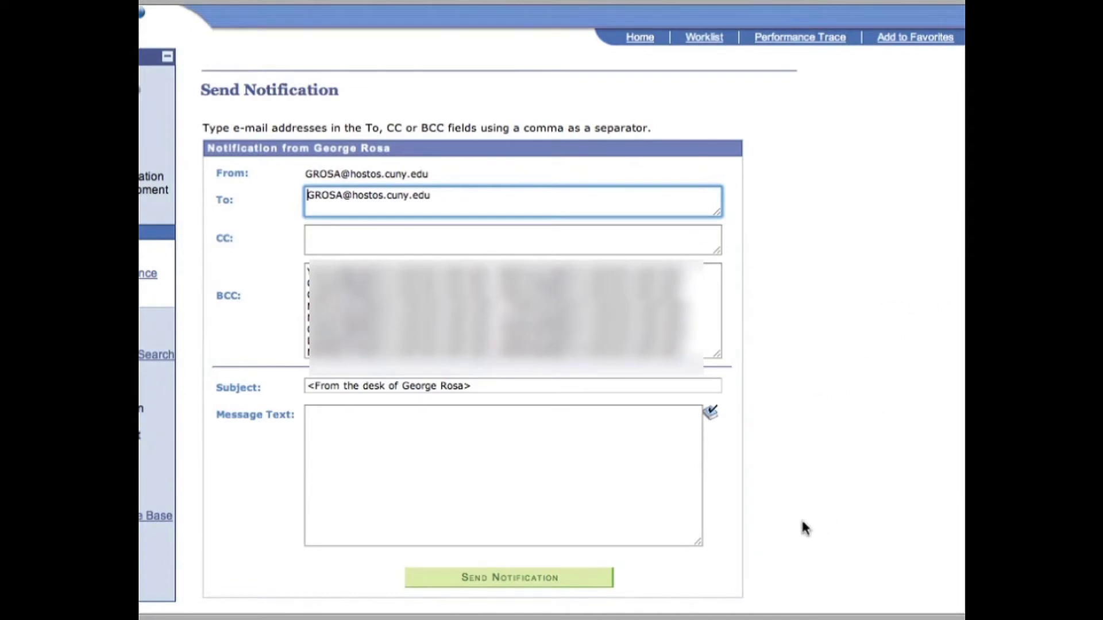
click(439, 434)
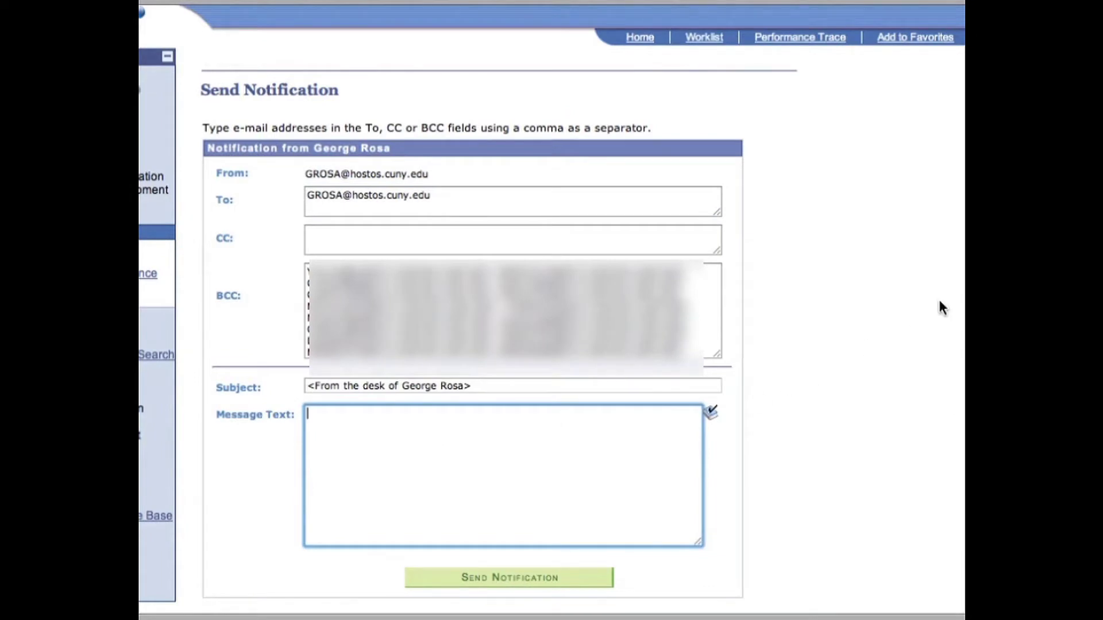
scroll(942, 309, down, 3)
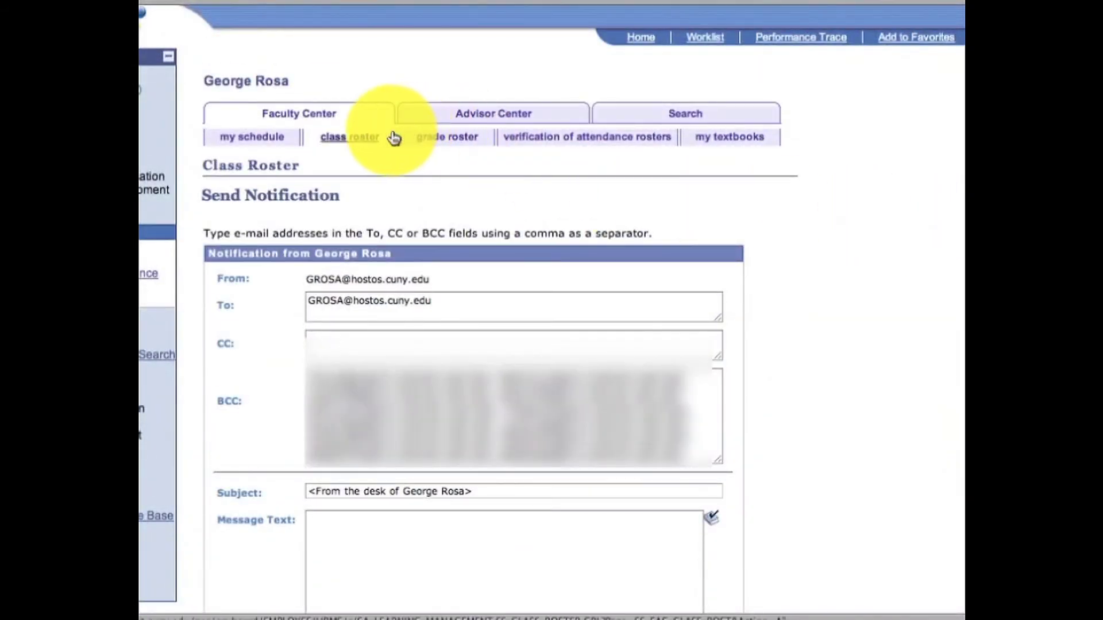
Return to the BIO 110-04 class roster and look over the student list.
click(354, 144)
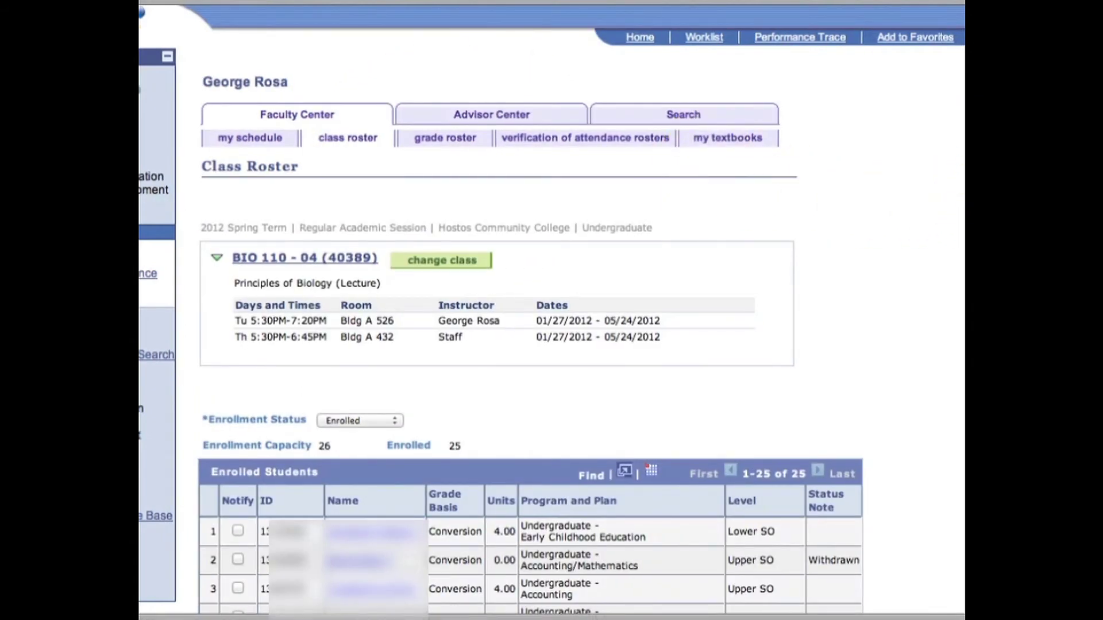
scroll(529, 346, down, 10)
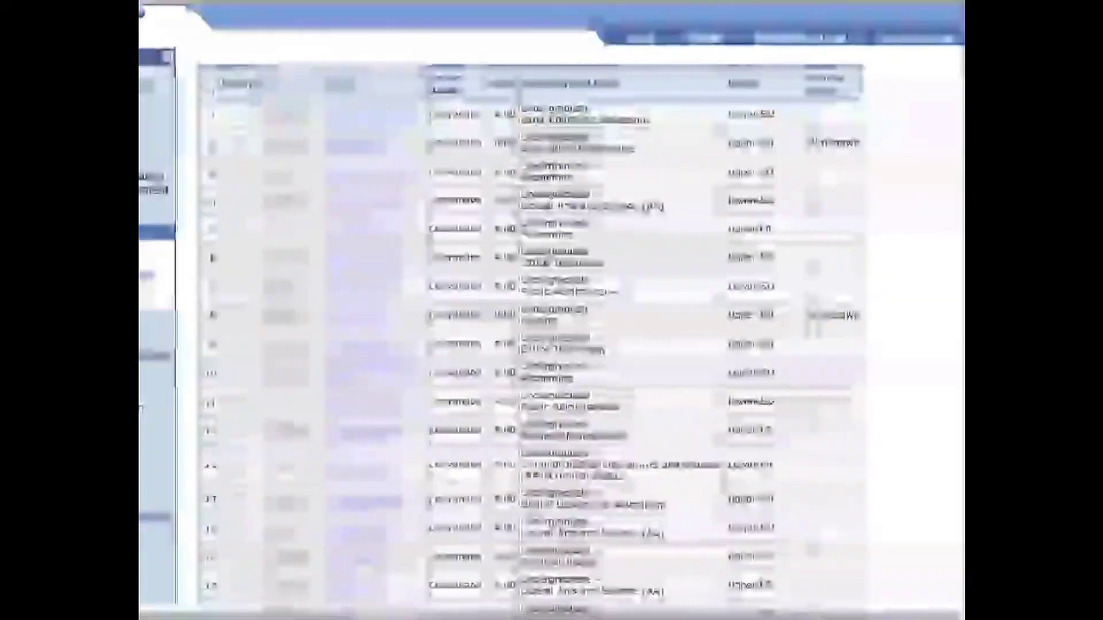
scroll(528, 344, down, 5)
scroll(529, 345, up, 8)
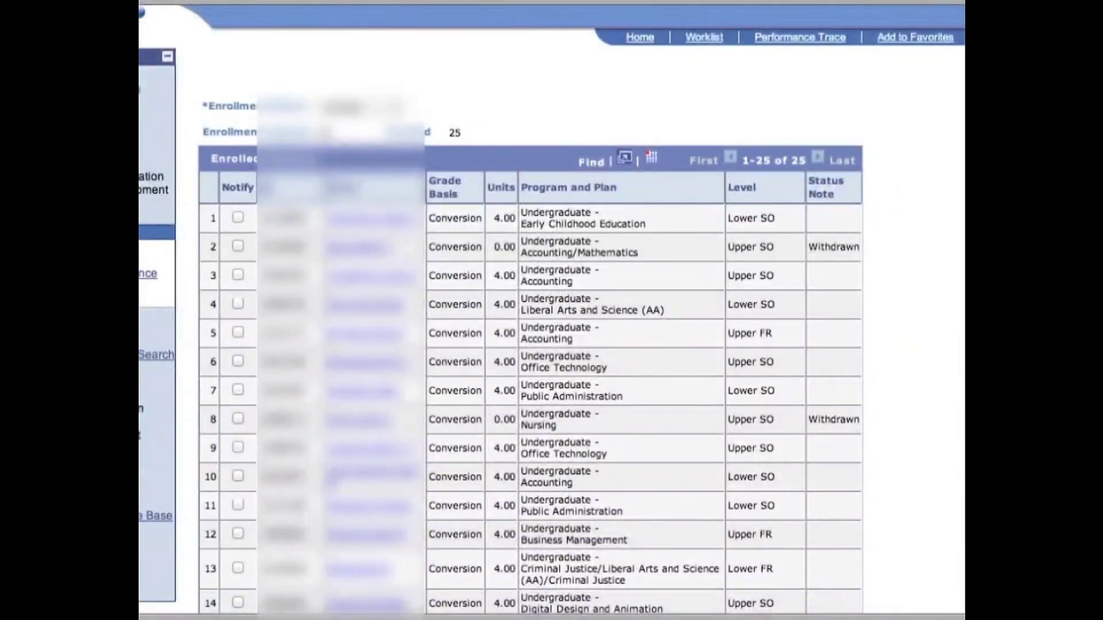
scroll(528, 345, down, 5)
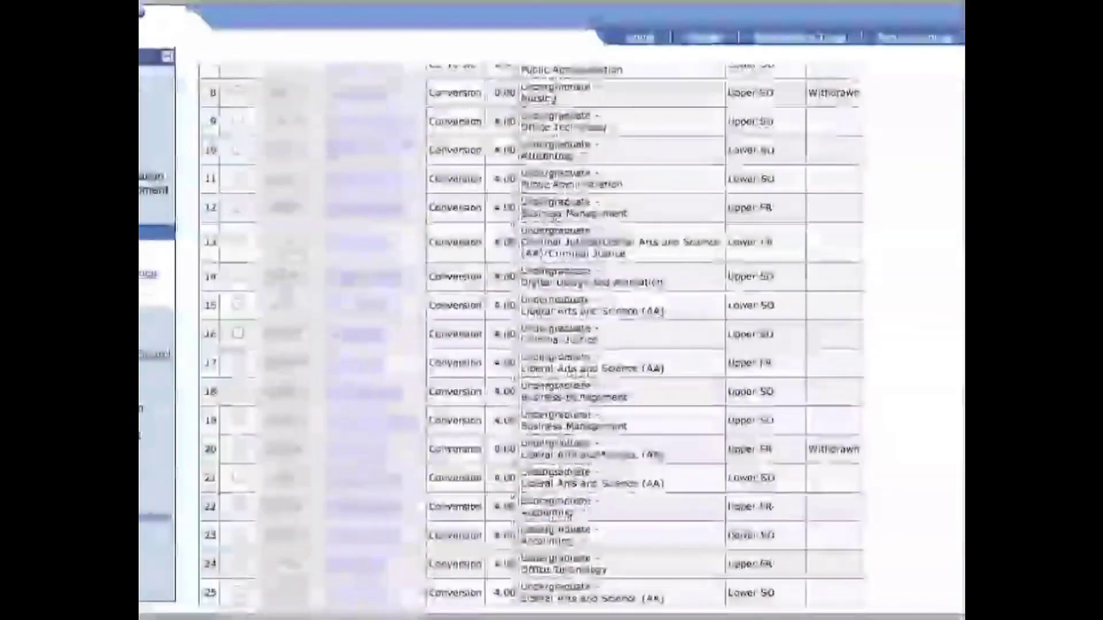
scroll(528, 344, up, 7)
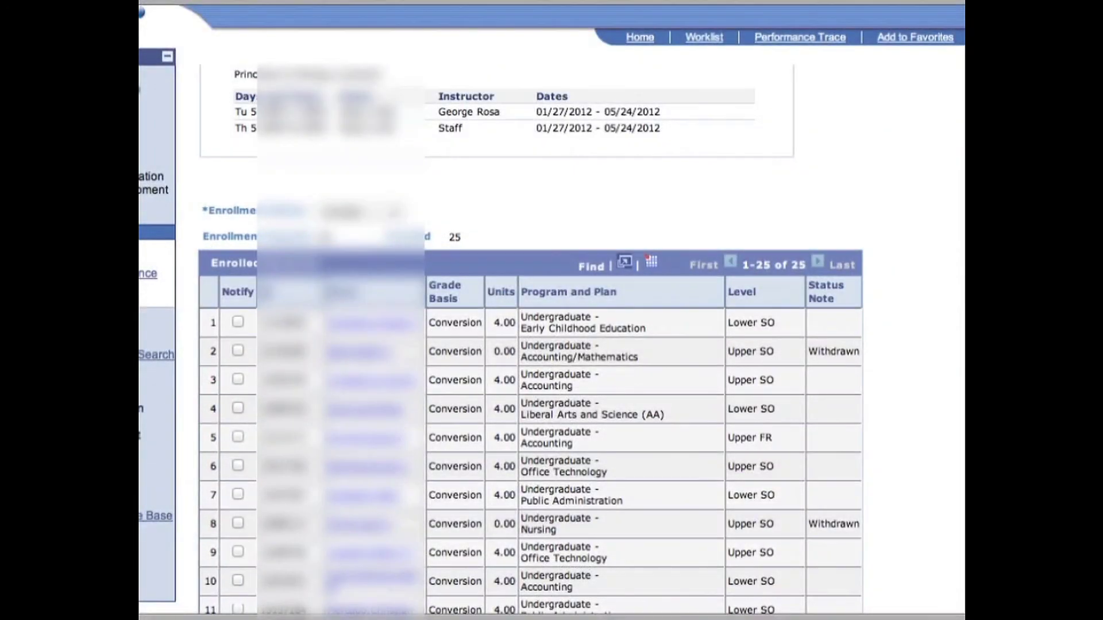
scroll(529, 345, up, 3)
scroll(528, 345, down, 6)
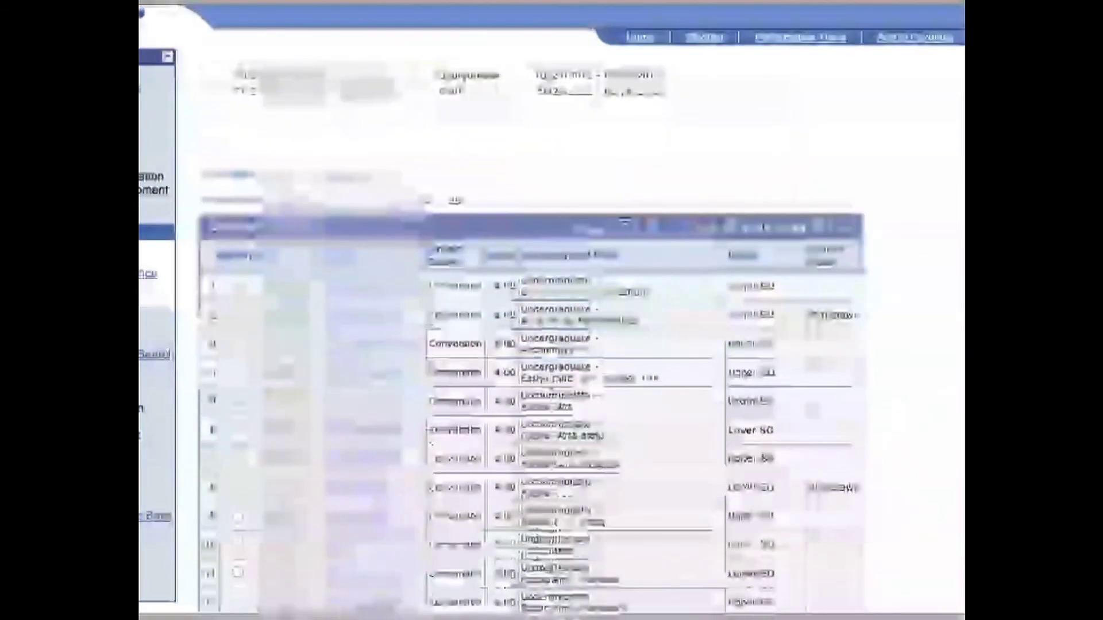
scroll(529, 344, down, 1)
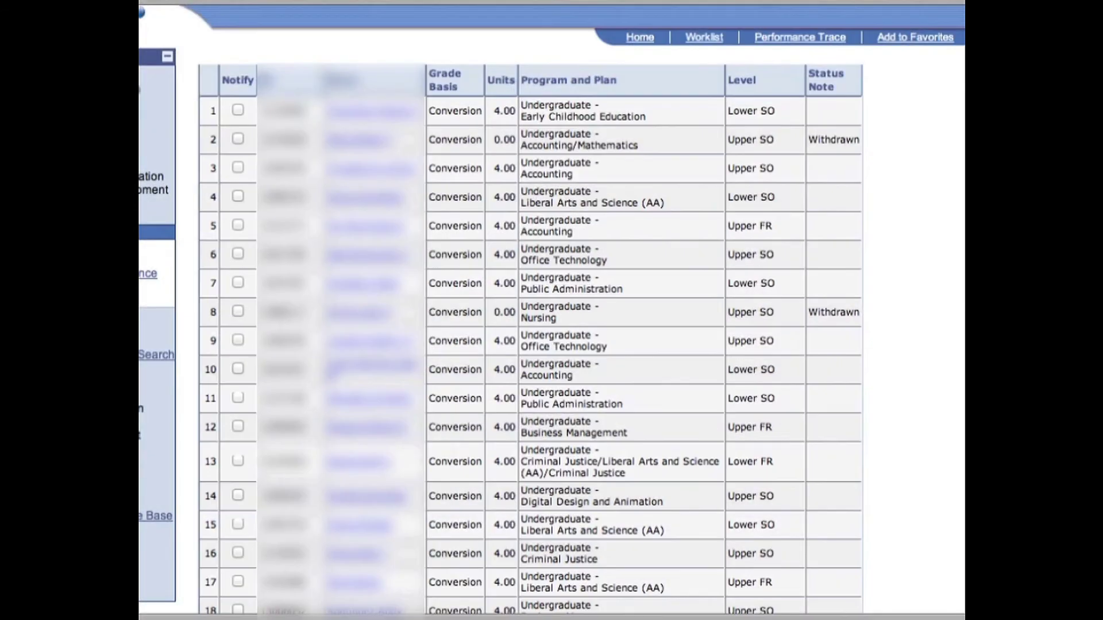
scroll(529, 345, down, 2)
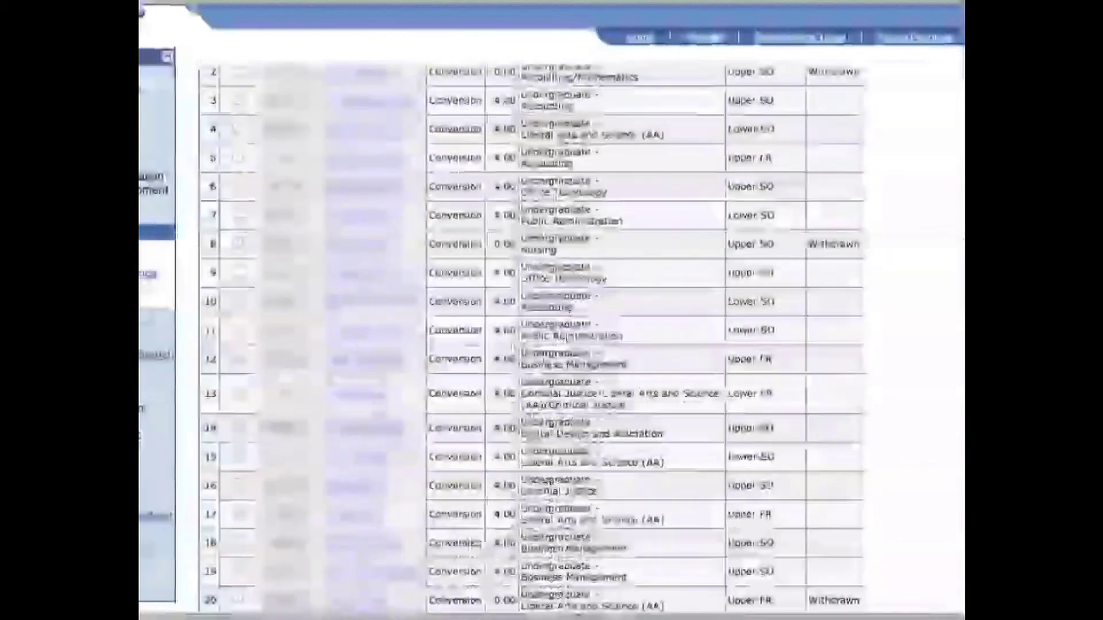
scroll(529, 345, up, 5)
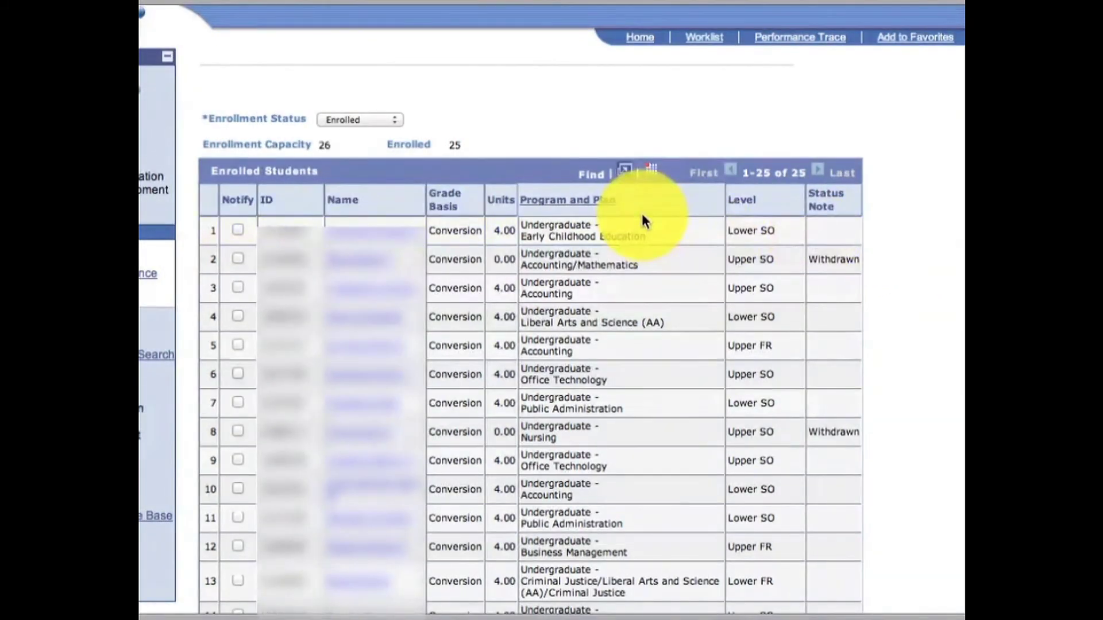
Tick the Notify boxes for the students in rows 1, 5 and 9.
click(237, 230)
click(238, 345)
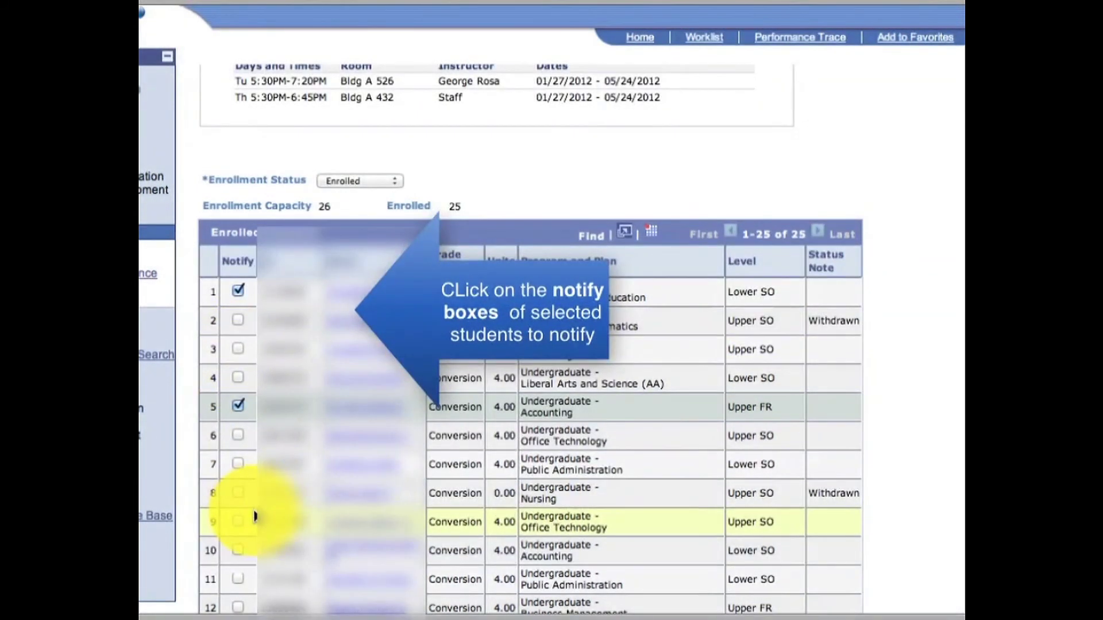
click(238, 521)
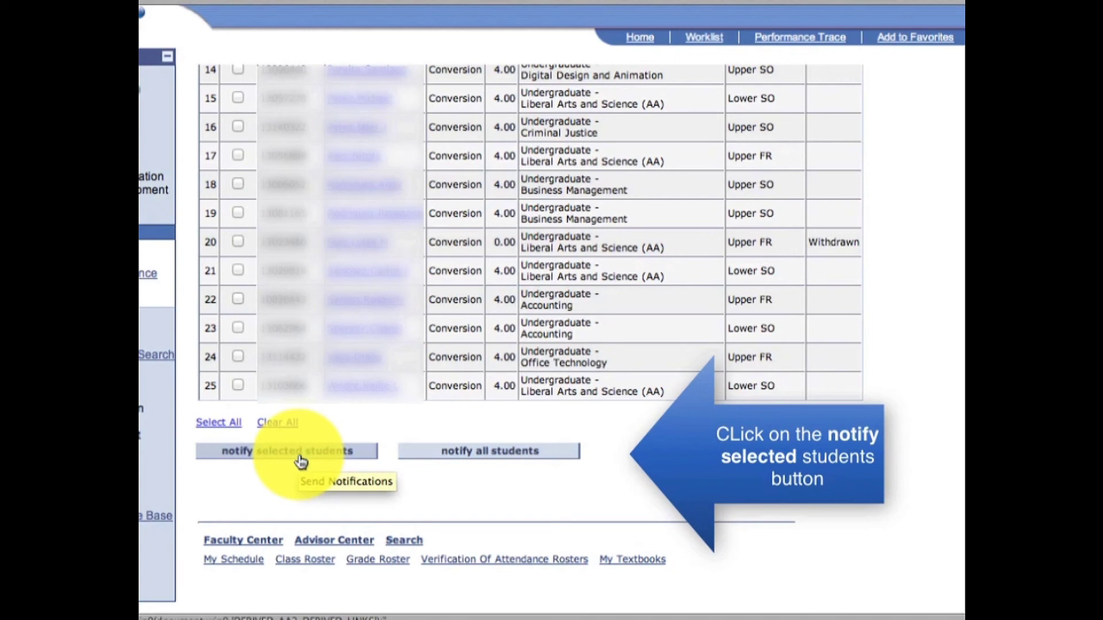
Open a notification e-mail addressed only to the three ticked students and review it.
click(301, 451)
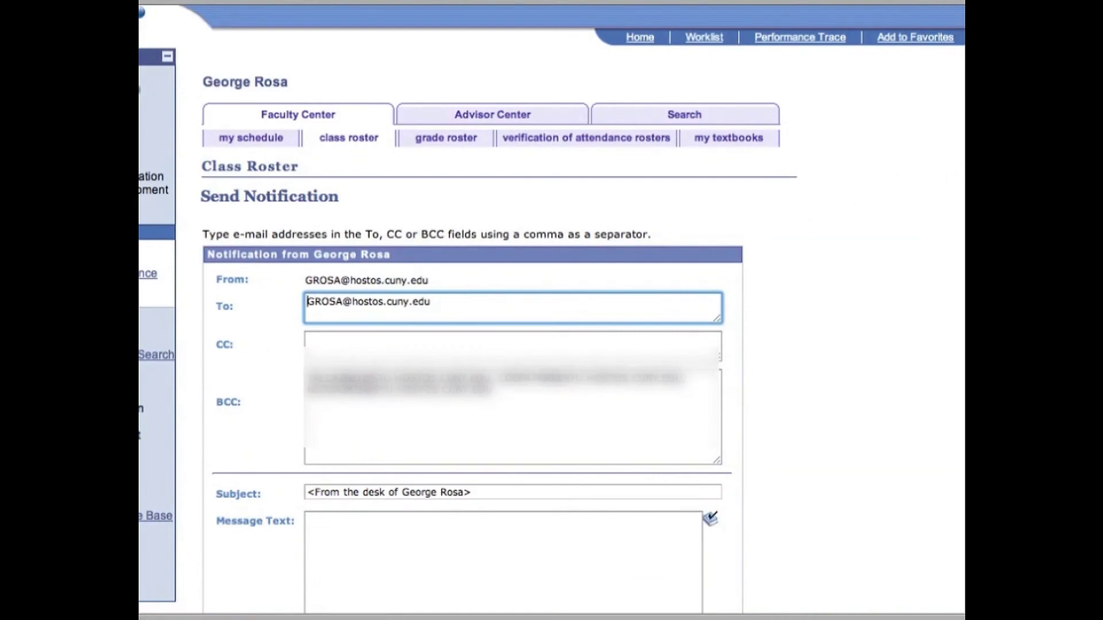
scroll(499, 295, down, 1)
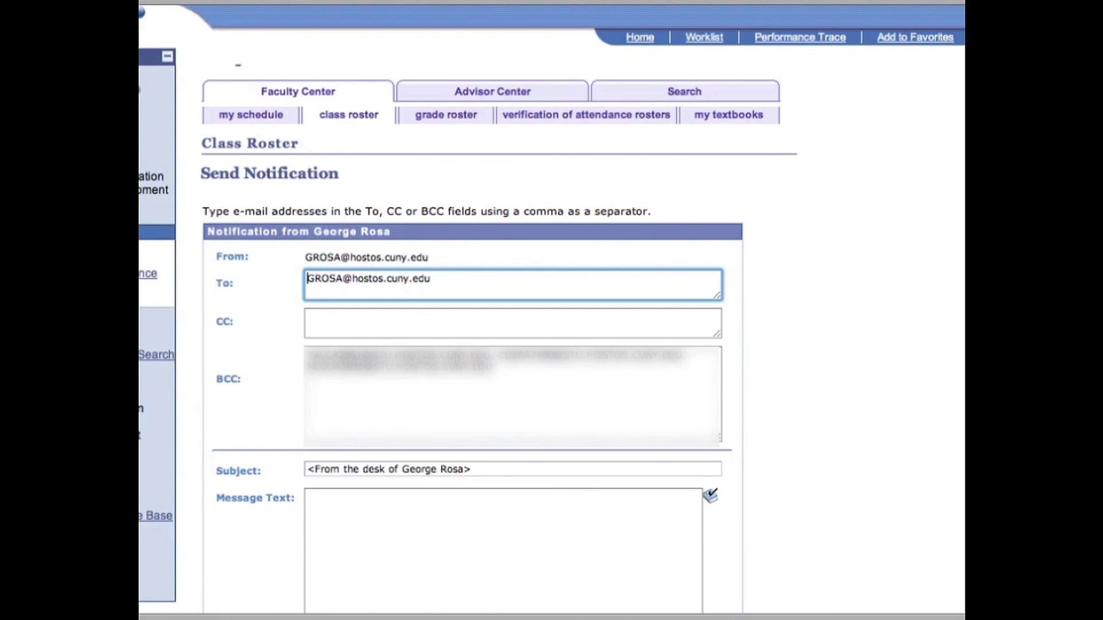
scroll(499, 345, down, 5)
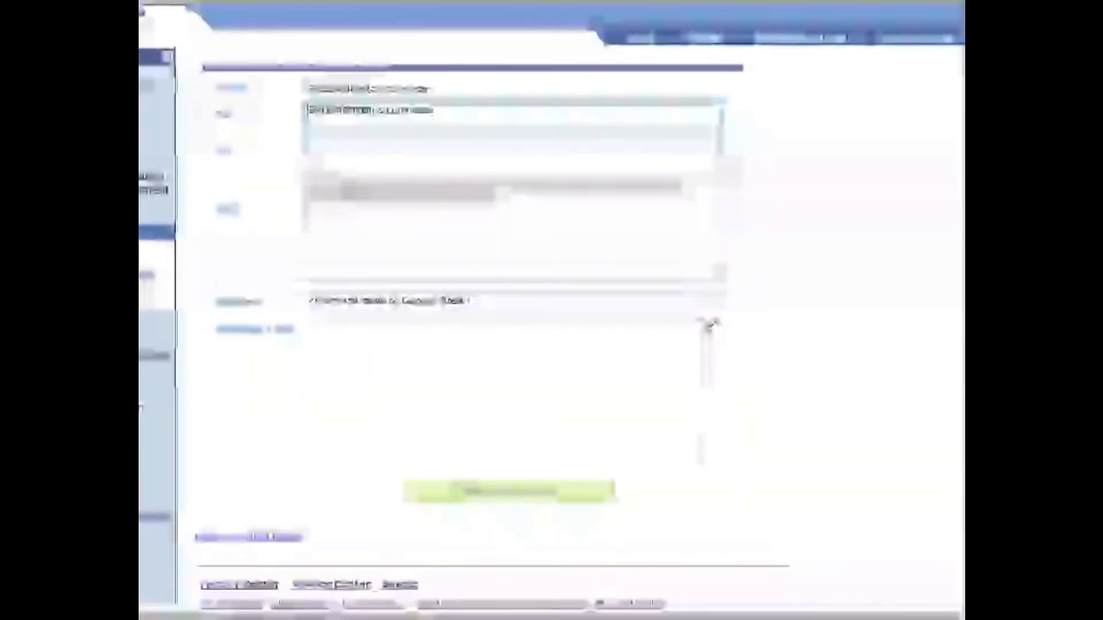